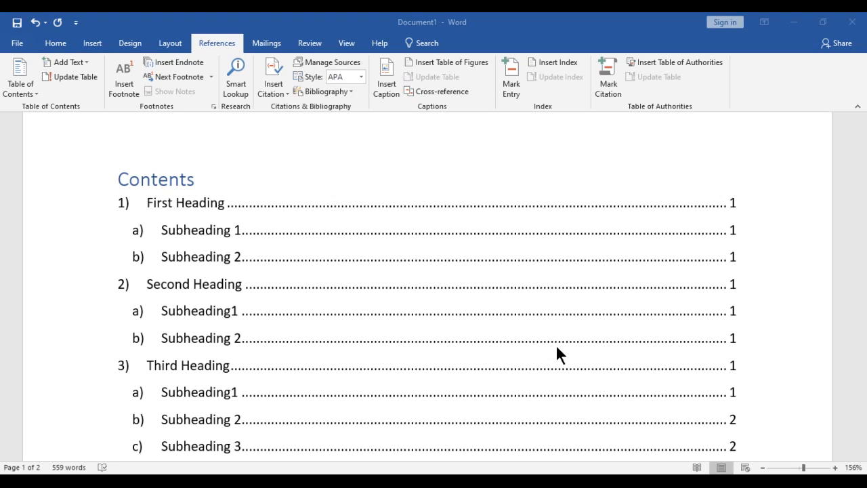
Switch to Document2 and clear the selection of its whole text
scroll(556, 348, down, 1)
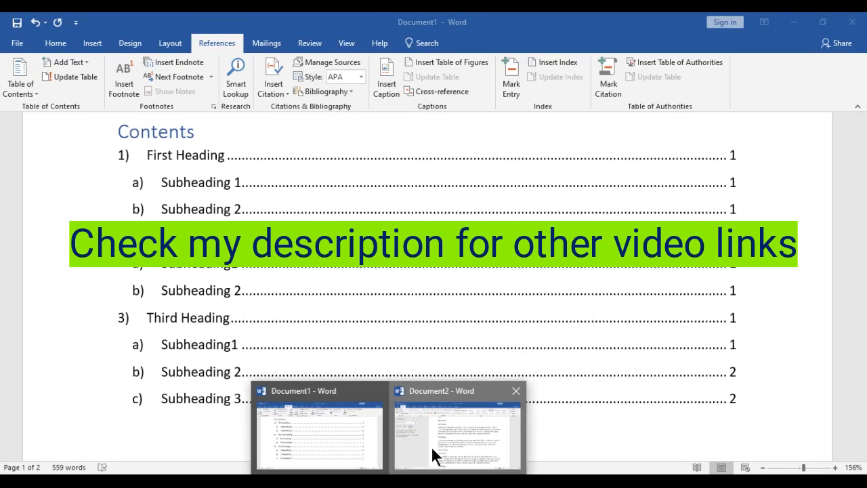
click(431, 446)
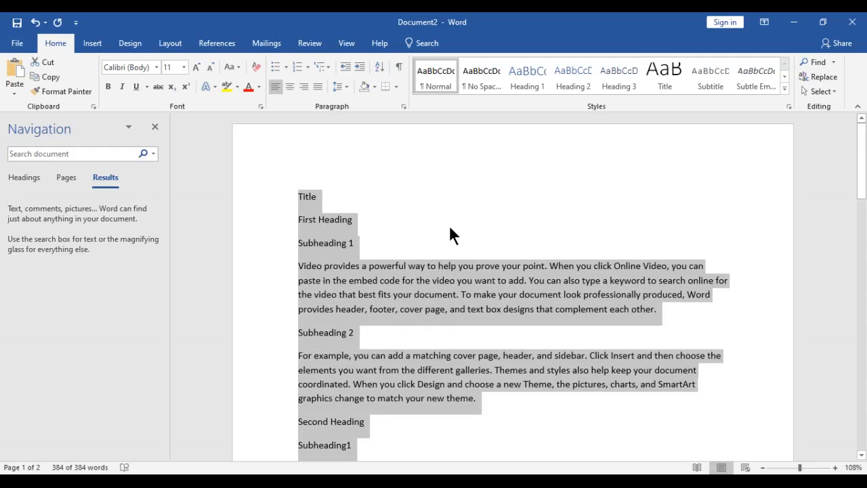
click(450, 225)
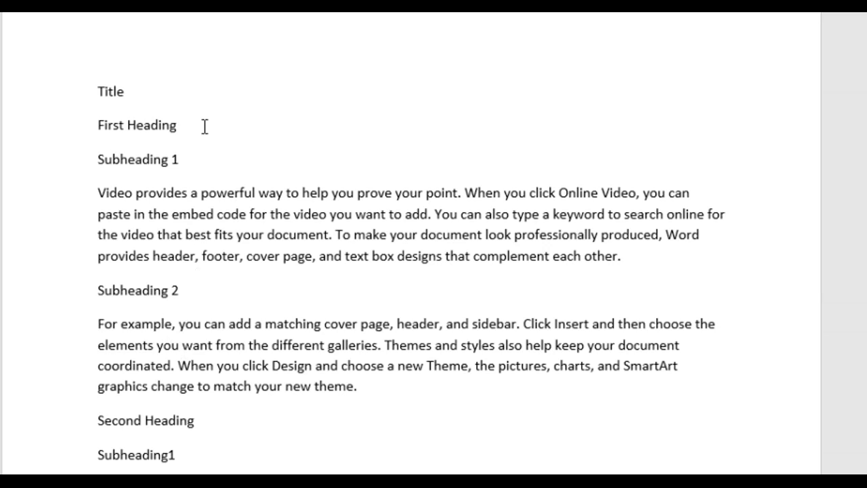
Apply the Heading 1 style to the "First Heading" and "Second Heading" lines together
drag(205, 126, 97, 130)
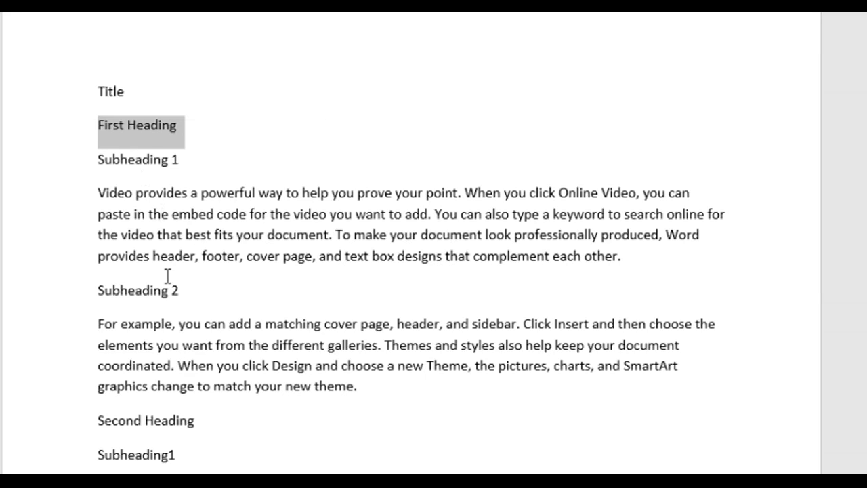
scroll(201, 407, down, 1)
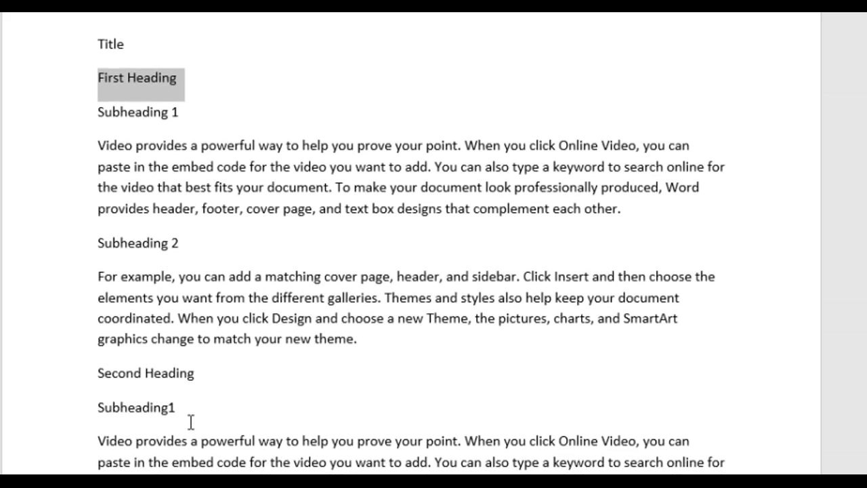
scroll(191, 422, down, 1)
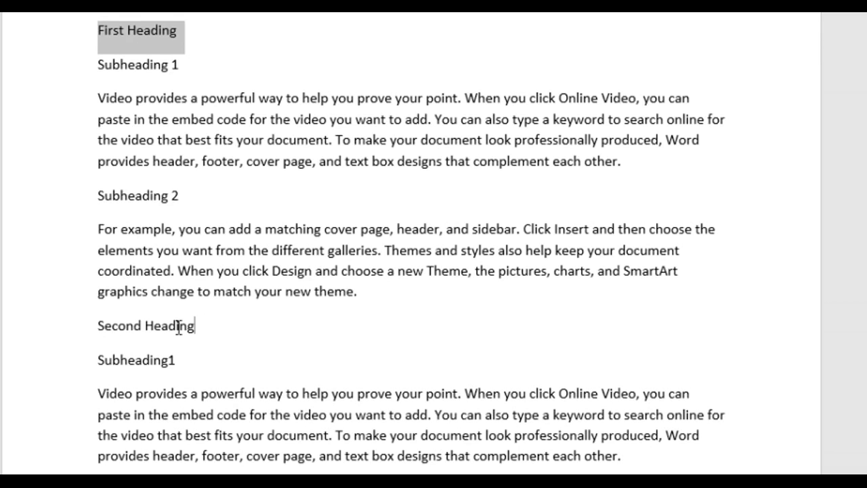
drag(178, 325, 103, 324)
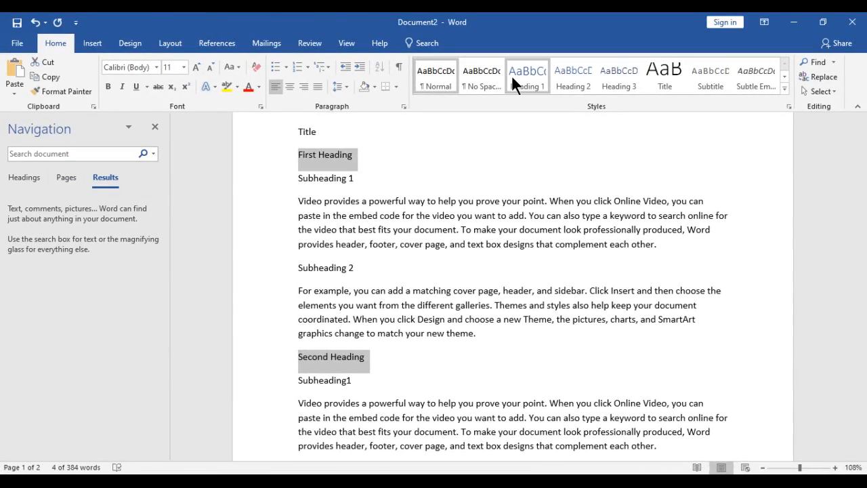
click(512, 78)
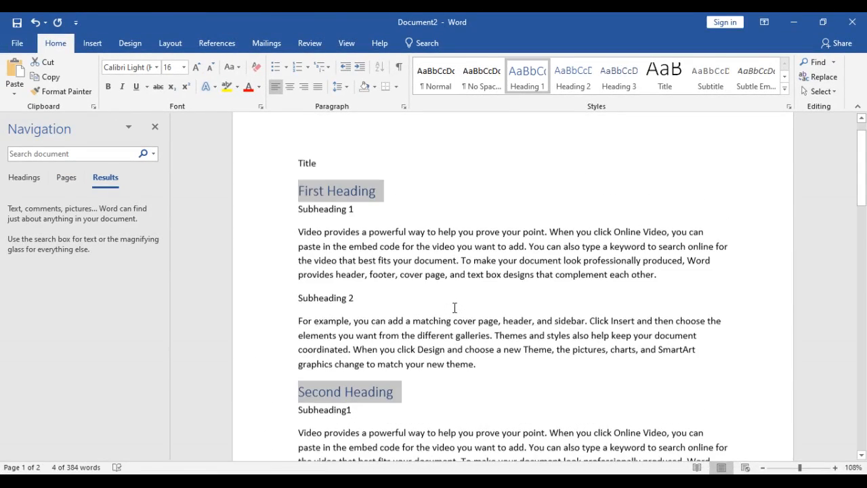
Apply the Heading 1 style to the "Third Heading" line
scroll(454, 307, down, 5)
scroll(452, 310, up, 2)
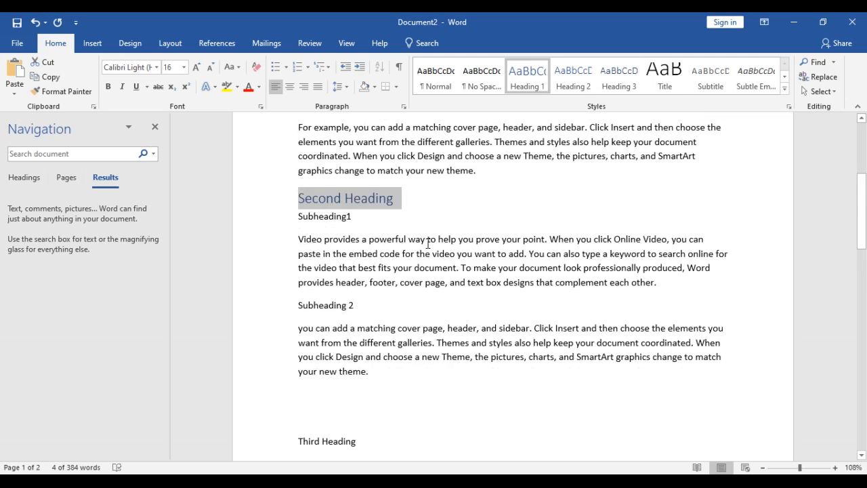
click(429, 200)
drag(408, 199, 310, 198)
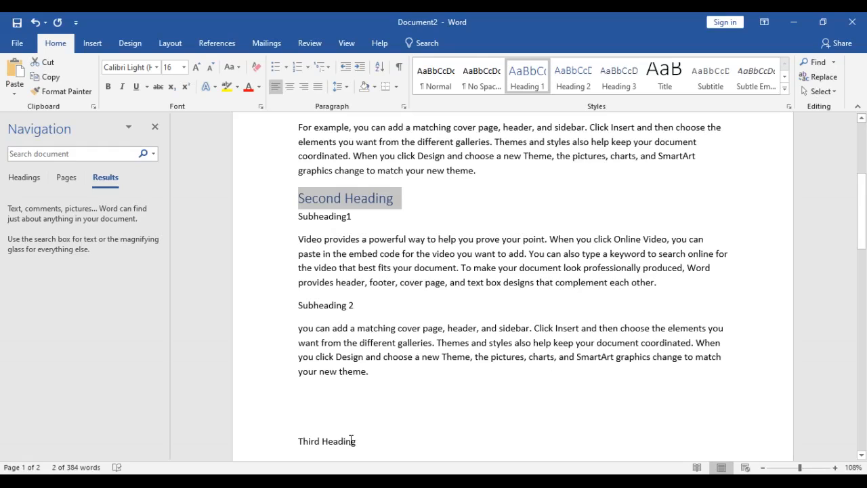
drag(360, 441, 296, 439)
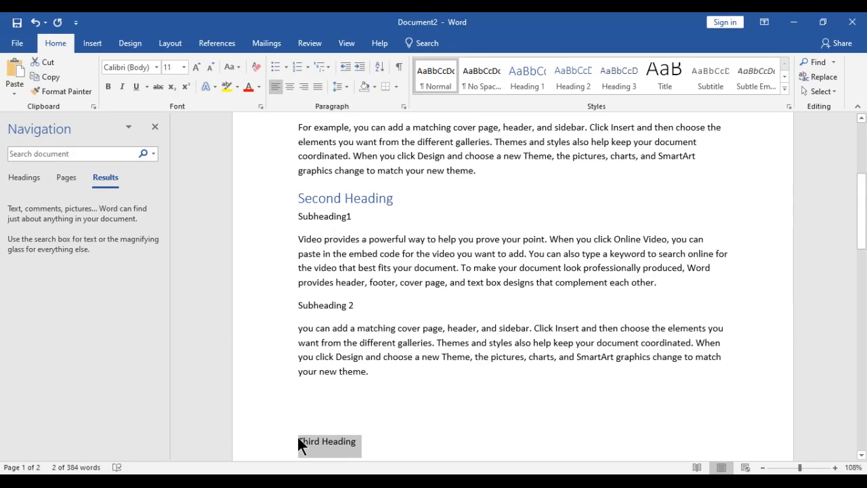
key(ctrl+alt+1)
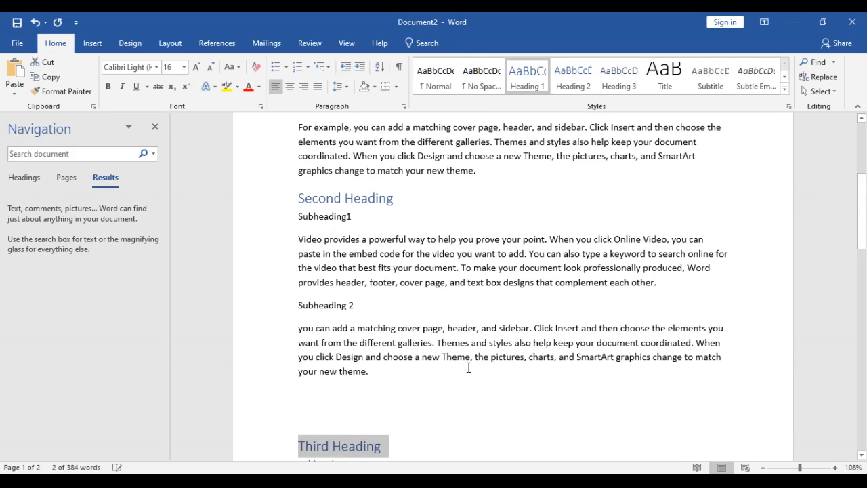
Apply the Heading 2 style to both subheadings under First Heading and to Subheading1 under Second Heading
scroll(469, 368, down, 3)
scroll(433, 349, up, 7)
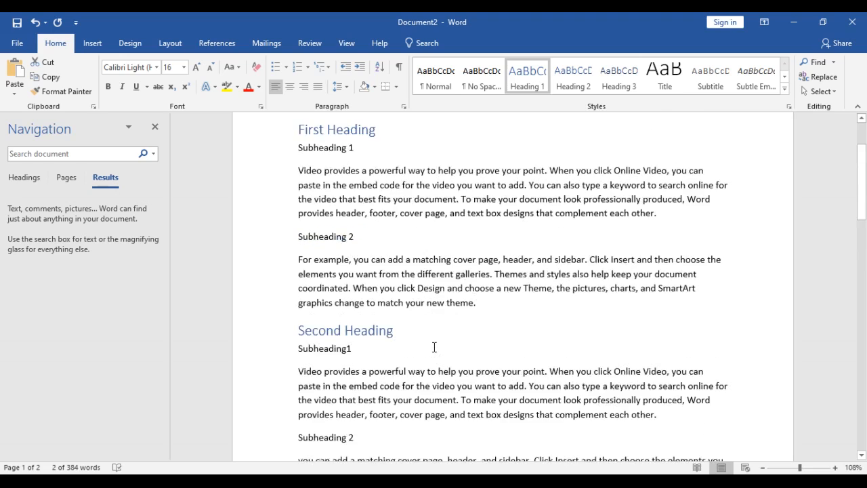
scroll(435, 347, up, 1)
click(364, 171)
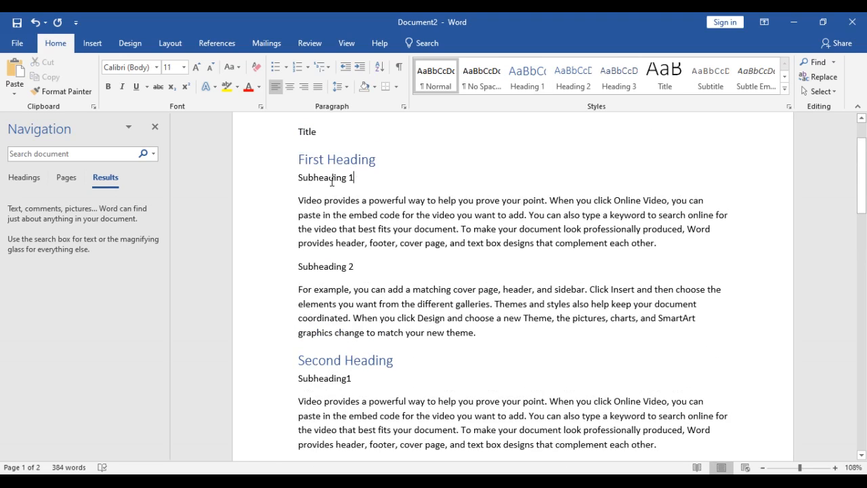
drag(354, 179, 305, 179)
ctrl+drag(353, 267, 295, 260)
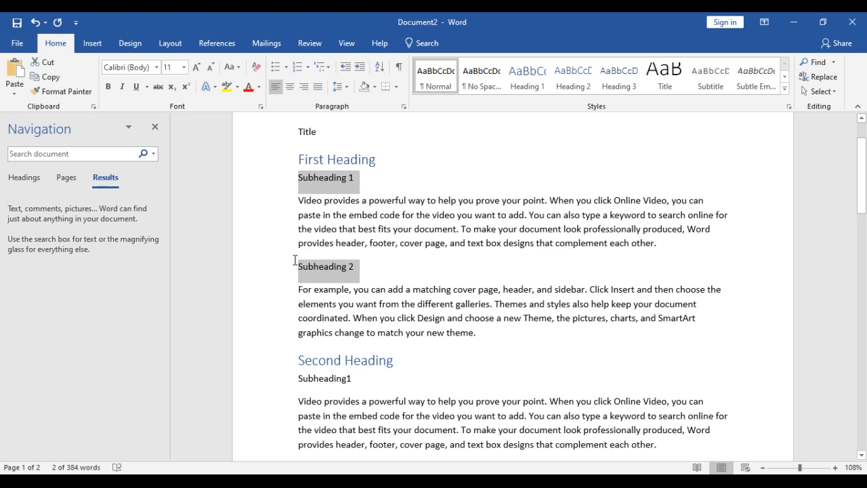
ctrl+drag(361, 379, 300, 378)
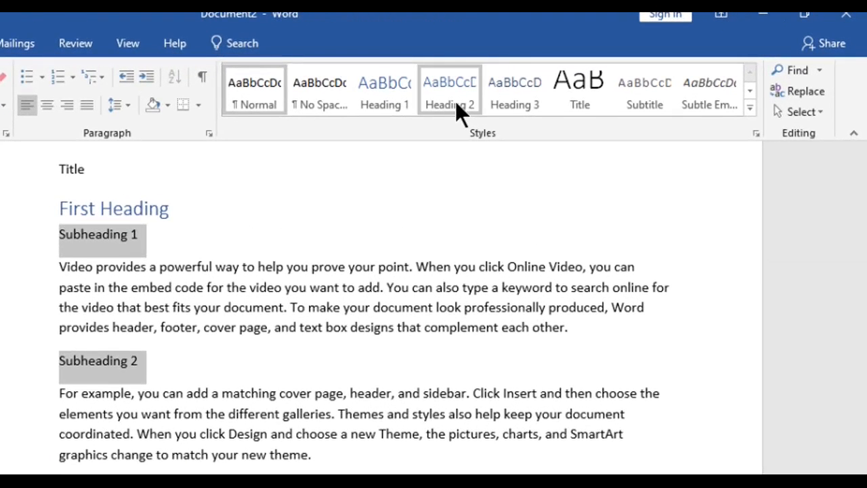
click(456, 100)
Apply the Heading 2 style to Subheading 2 under Second Heading
scroll(203, 339, down, 3)
drag(149, 439, 62, 439)
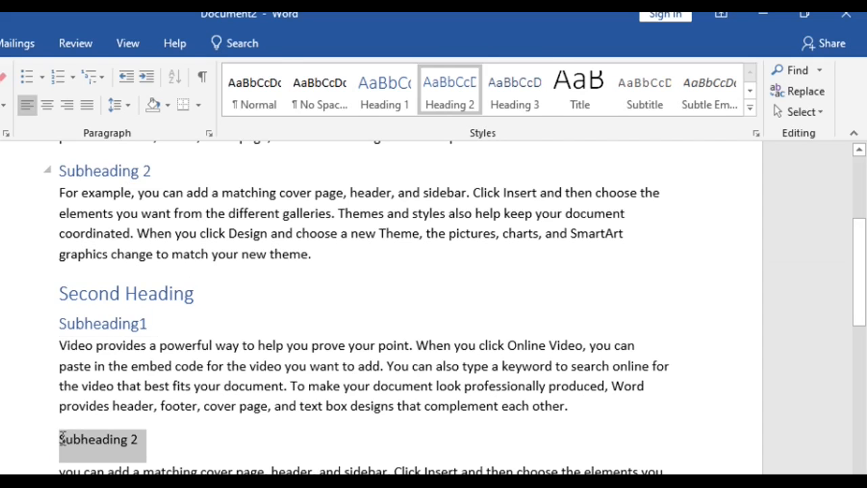
click(450, 95)
Apply the Heading 2 style to Subheading1 and Subheading 2 under Third Heading
scroll(253, 333, down, 2)
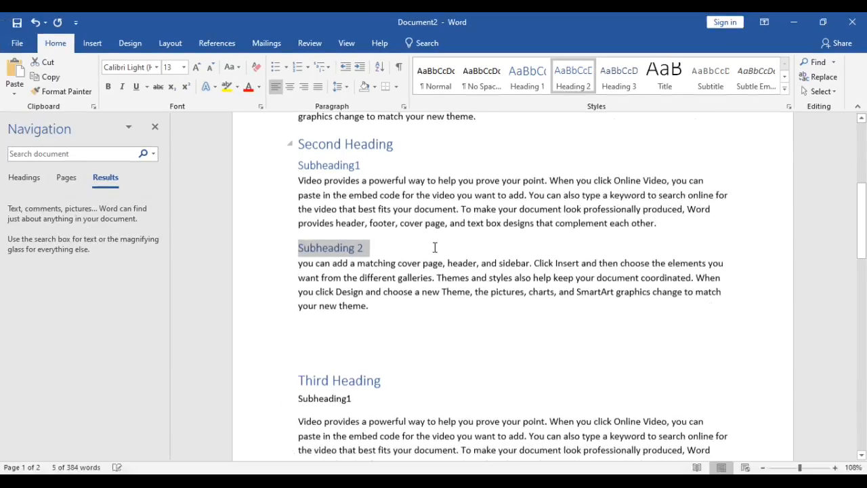
scroll(434, 246, down, 2)
drag(357, 313, 297, 315)
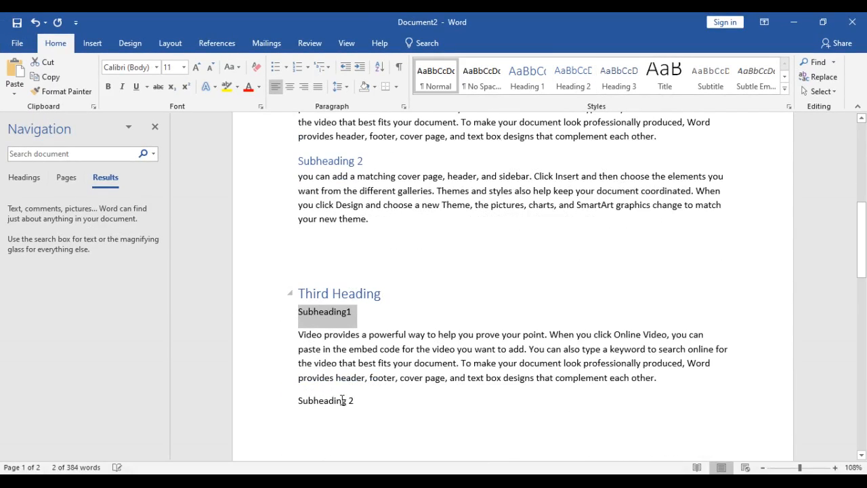
ctrl+drag(355, 401, 297, 402)
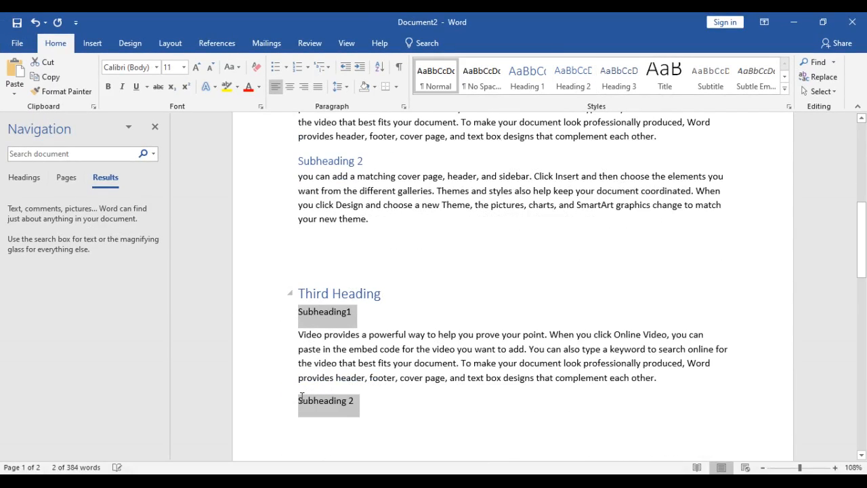
click(559, 90)
Indent Subheading 1 and Subheading 2 under First Heading by one tab stop each
scroll(391, 251, up, 7)
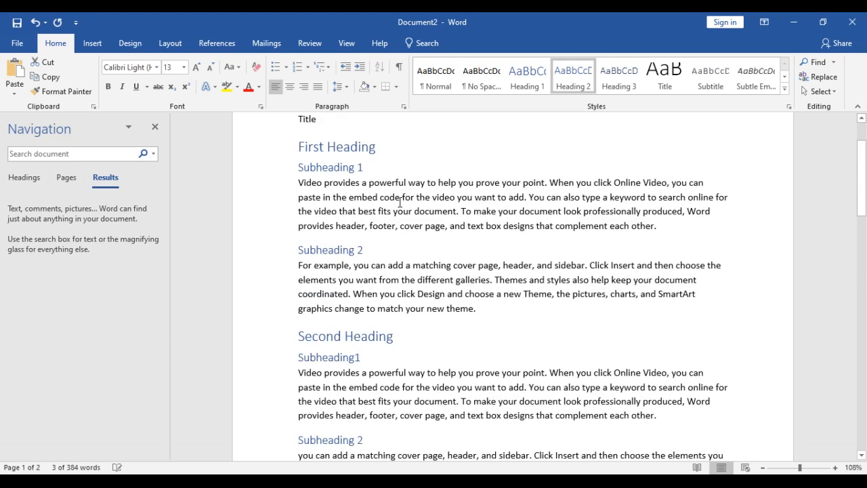
click(300, 168)
key(Tab)
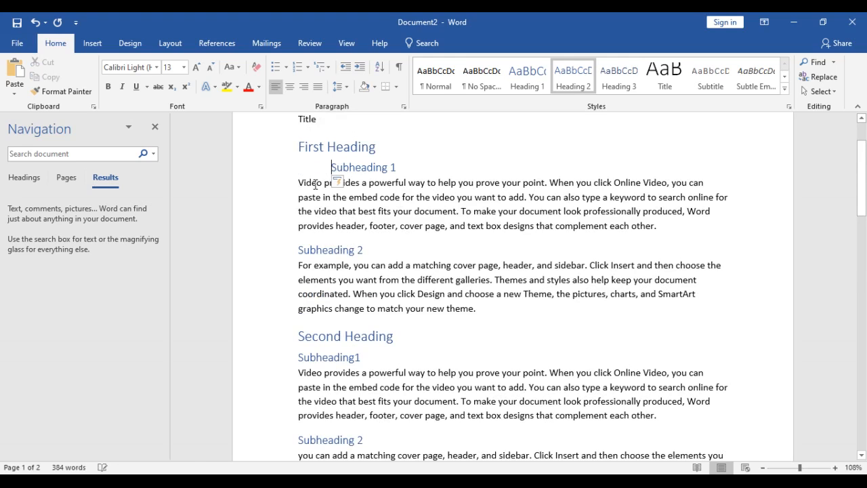
click(299, 249)
key(Tab)
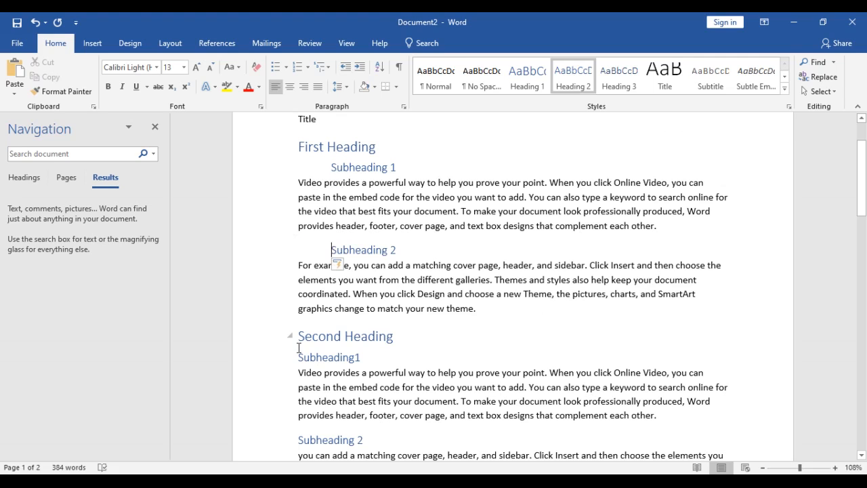
Indent Subheading1 and Subheading 2 under Second Heading by one tab stop each
click(298, 358)
key(Tab)
scroll(301, 350, down, 1)
click(300, 373)
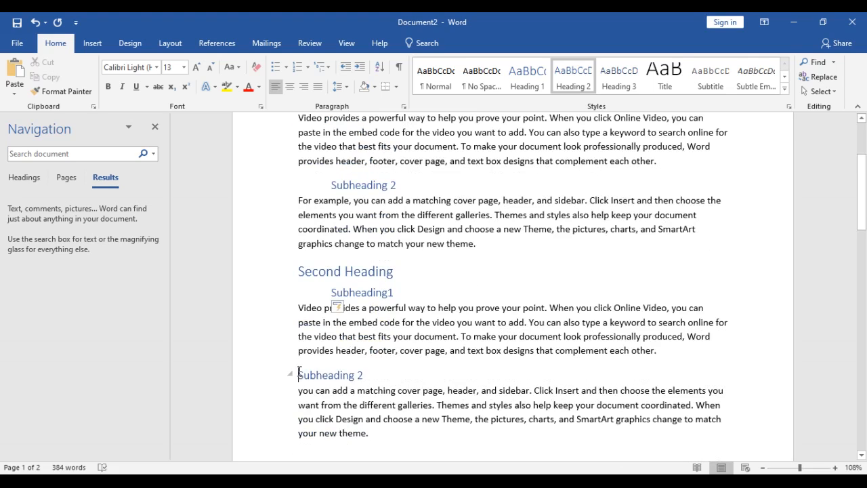
key(Tab)
Indent Subheading1 under Third Heading by one tab stop
scroll(300, 372, down, 1)
scroll(366, 339, down, 1)
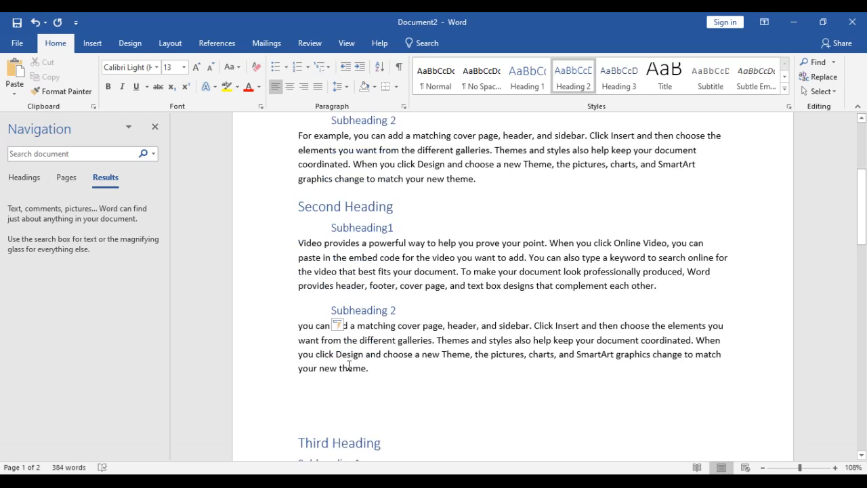
scroll(339, 366, down, 3)
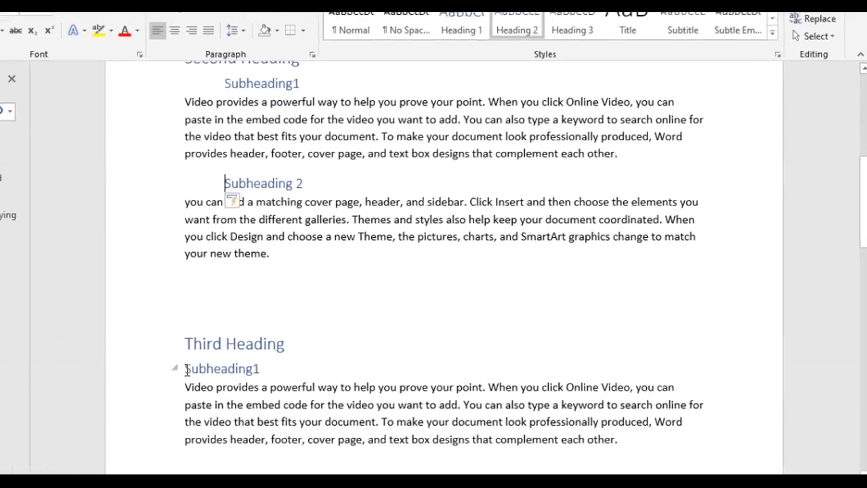
click(300, 366)
key(Tab)
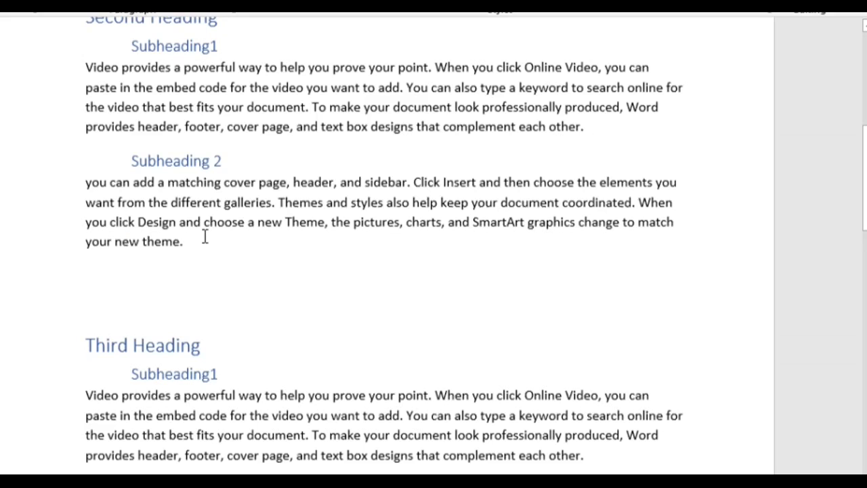
Number the First, Second and Third Heading lines as one numbered list
scroll(205, 237, up, 10)
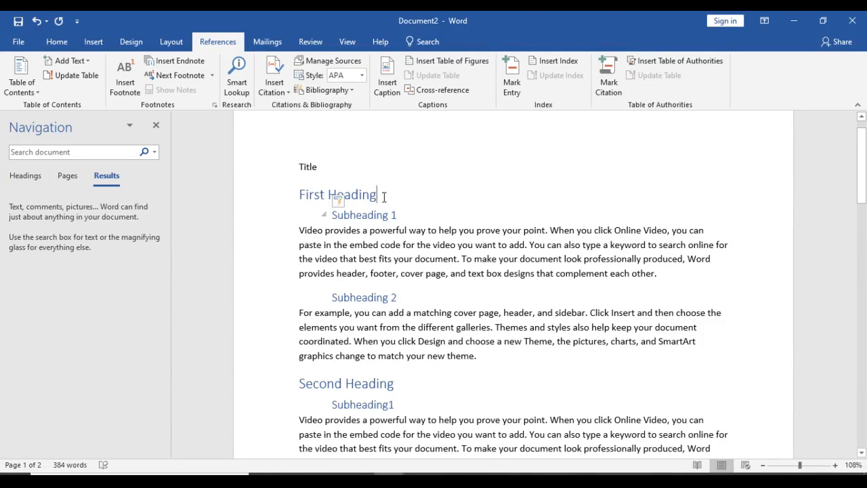
drag(384, 196, 313, 189)
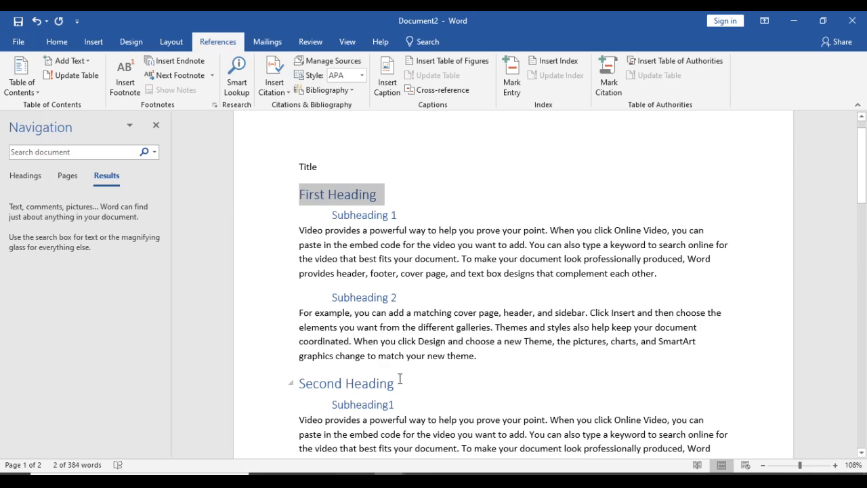
drag(401, 381, 311, 381)
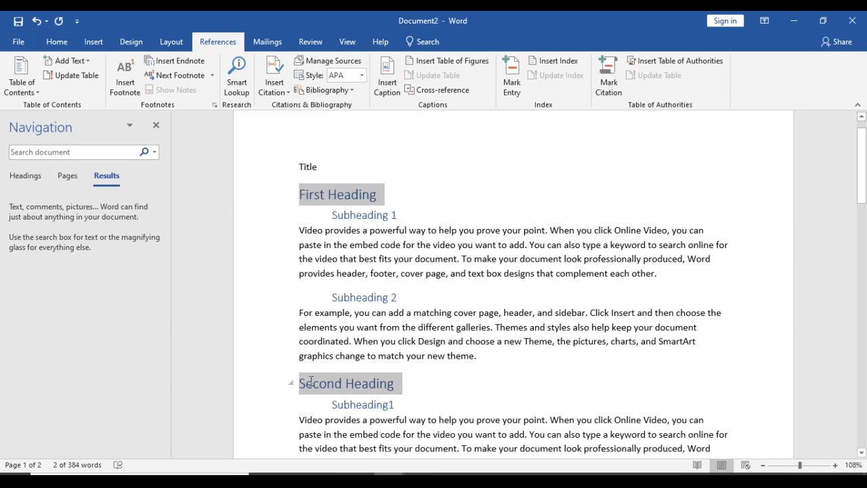
scroll(310, 382, down, 5)
drag(382, 393, 296, 392)
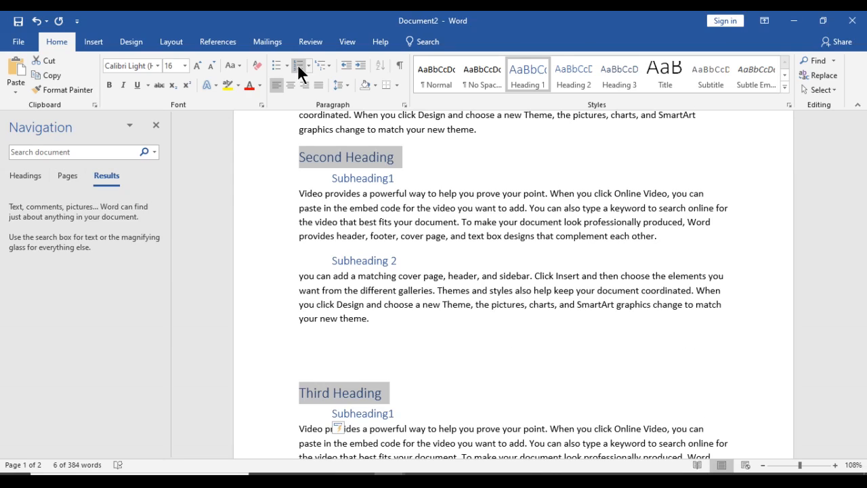
click(297, 63)
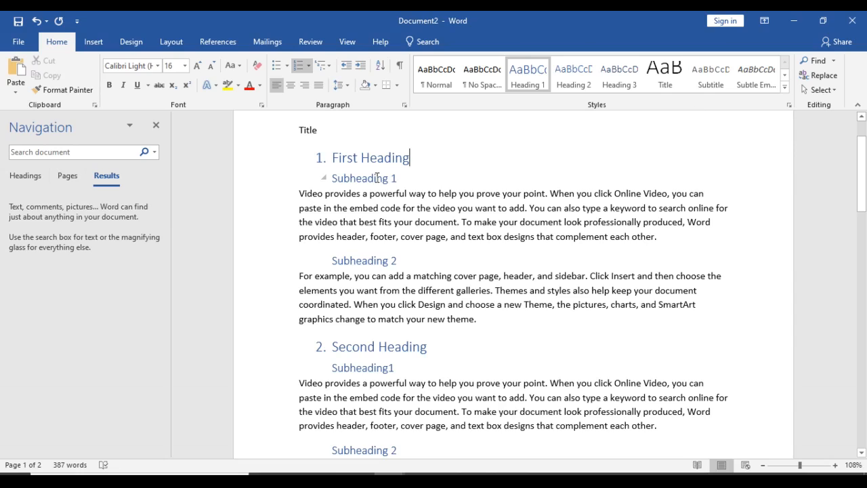
Number the Subheading 1 and Subheading 2 lines under all three headings as lettered sub-items (a, b)
triple_click(377, 178)
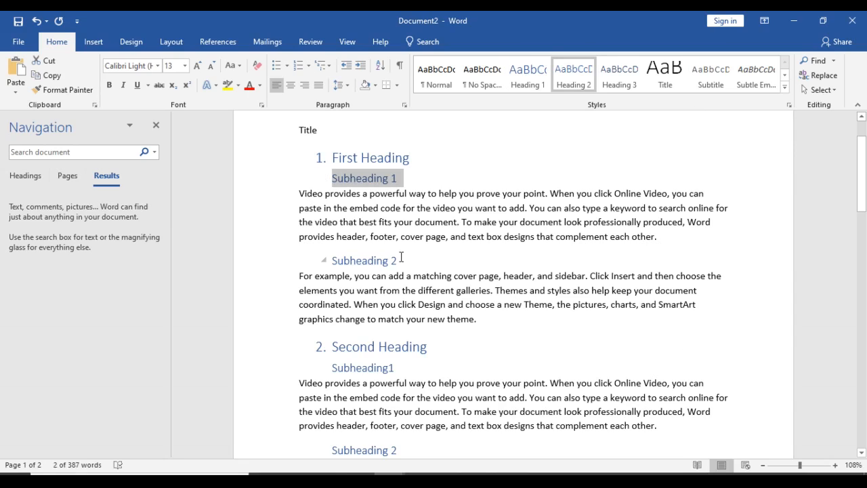
ctrl+click(401, 257)
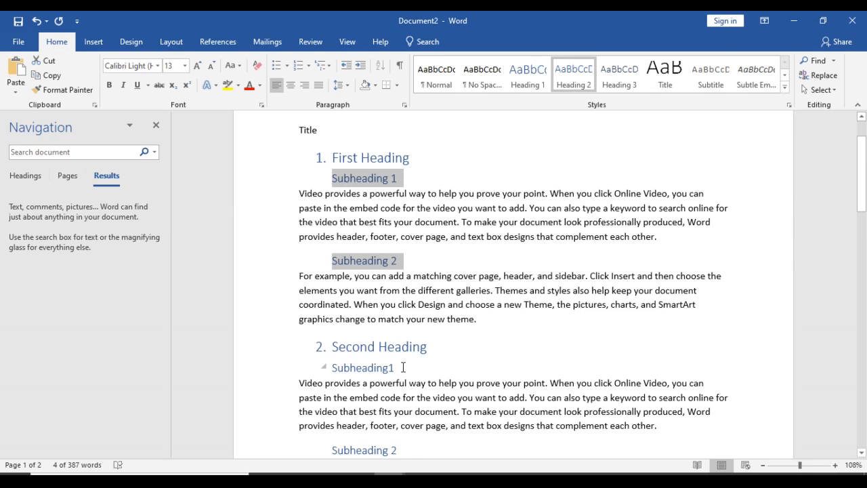
ctrl+click(404, 367)
scroll(406, 339, down, 3)
ctrl+click(337, 321)
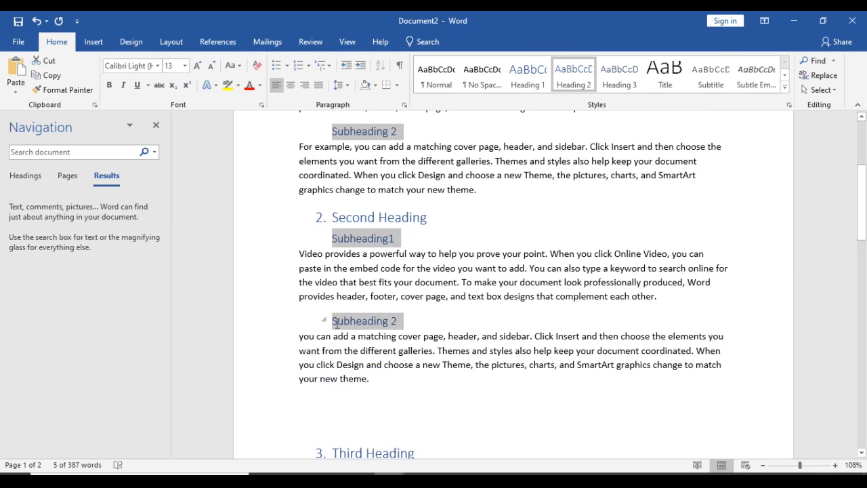
scroll(337, 323, down, 4)
ctrl+click(330, 278)
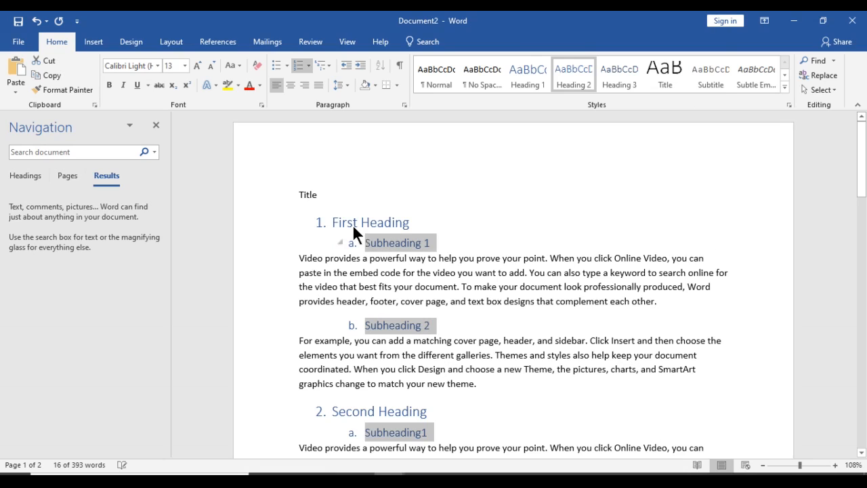
Insert a table of contents at Subheading 1 under First Heading using the built-in Automatic Table 1 style
click(353, 224)
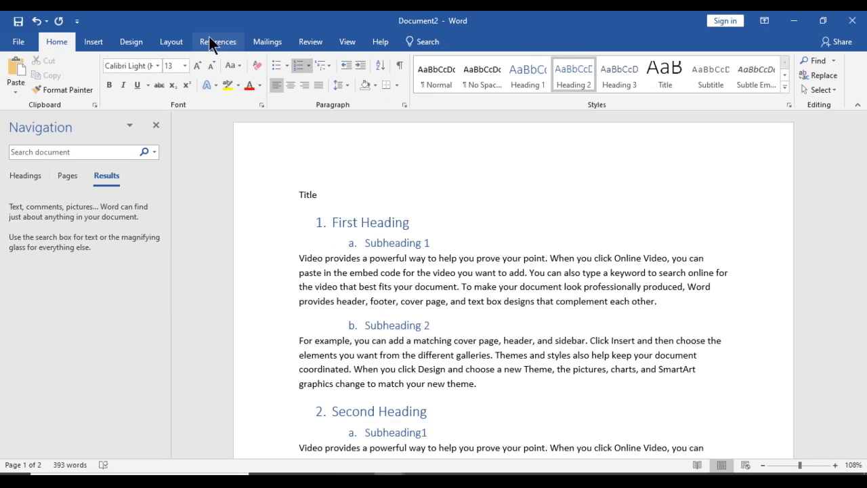
click(212, 43)
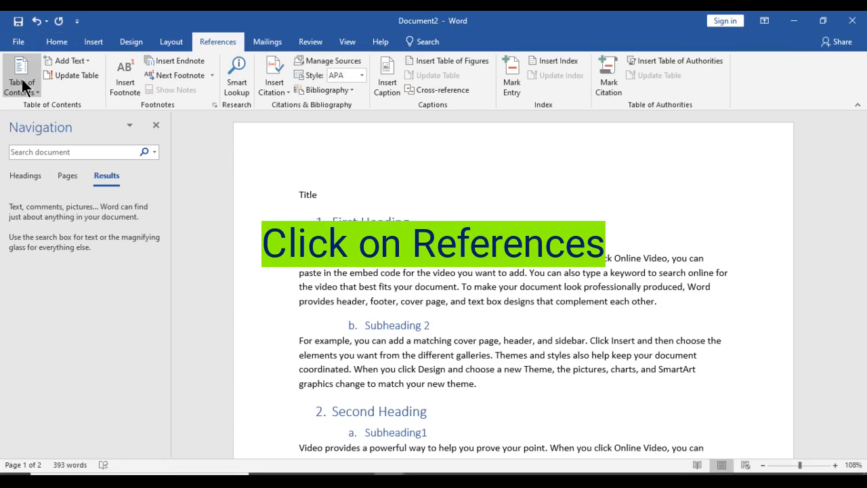
click(24, 85)
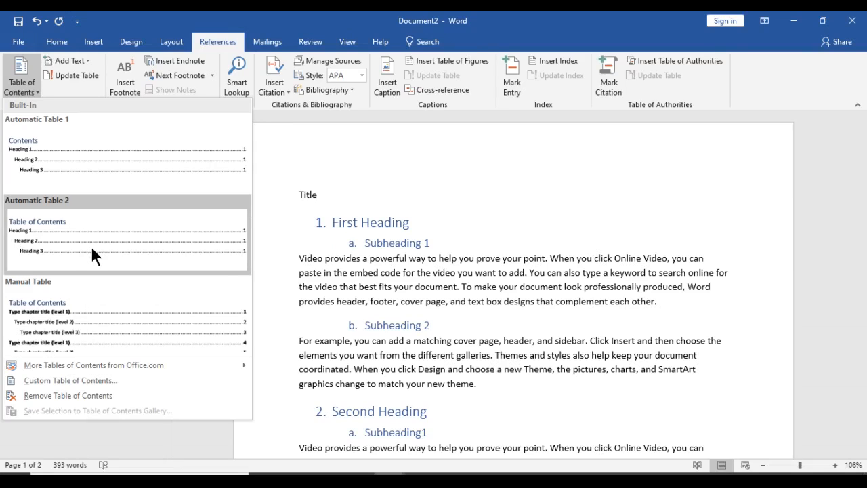
click(98, 162)
scroll(514, 299, up, 8)
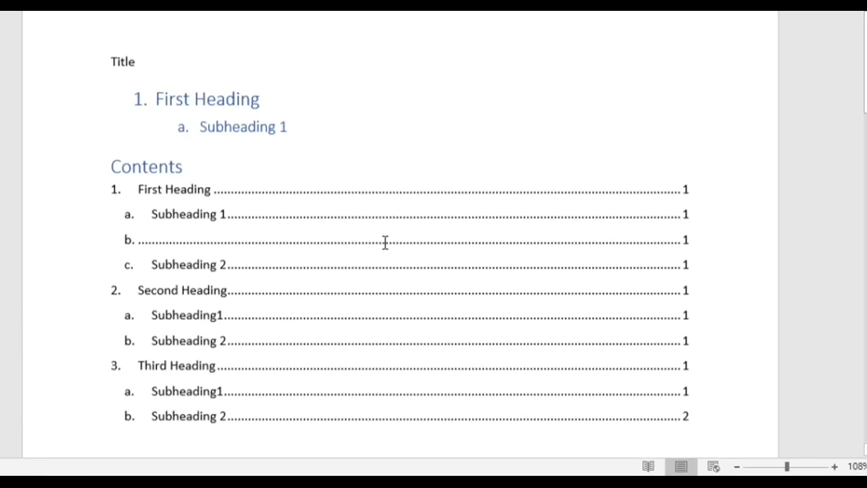
Cut the First Heading and Subheading 1 lines located between the title and the table of contents
drag(289, 128, 118, 101)
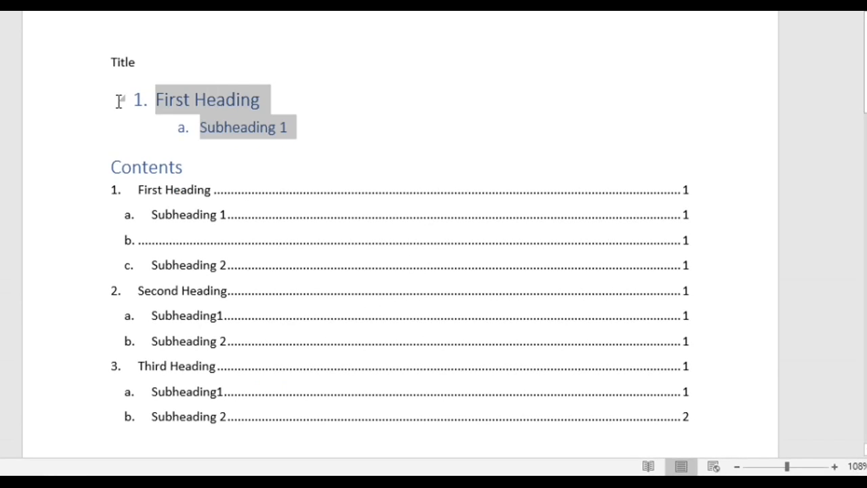
key(ctrl+x)
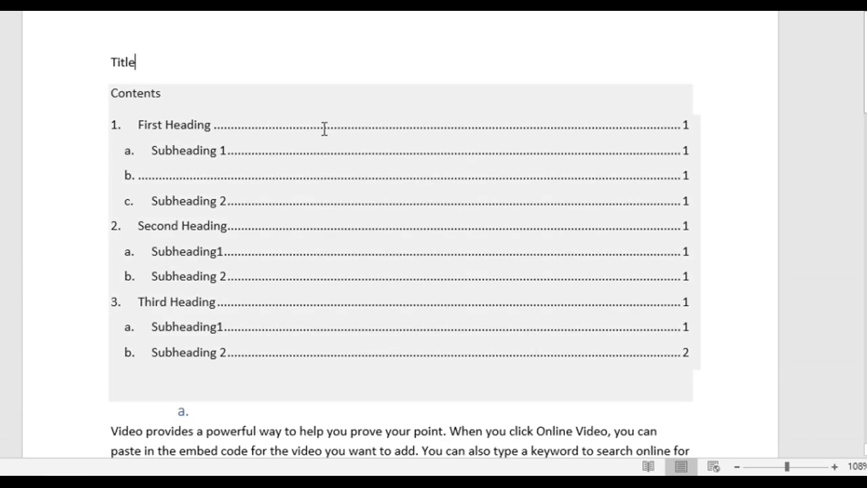
scroll(492, 228, down, 3)
scroll(401, 232, up, 4)
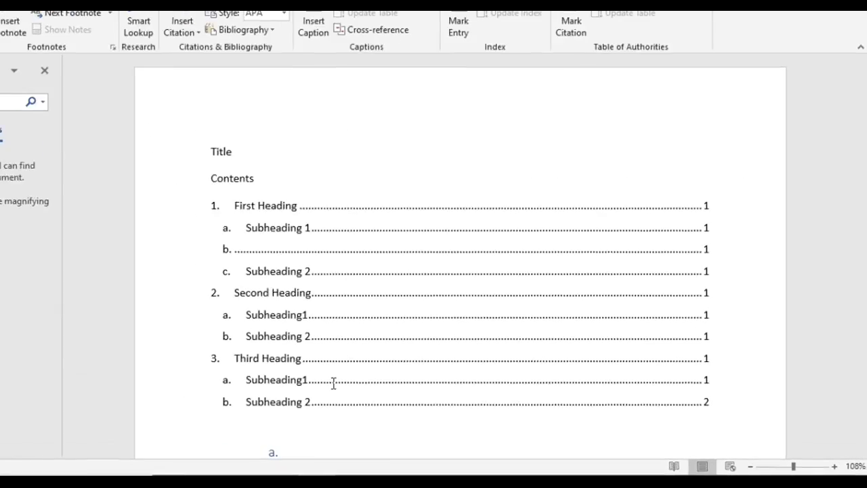
scroll(334, 383, down, 2)
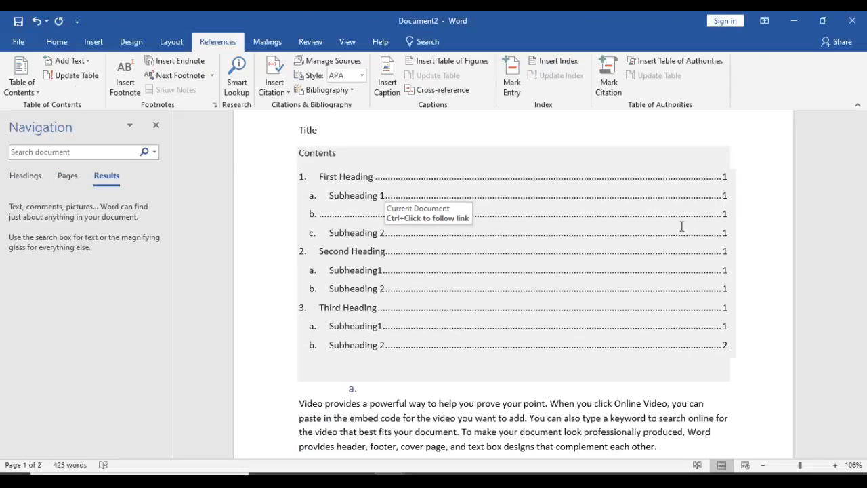
scroll(684, 225, up, 1)
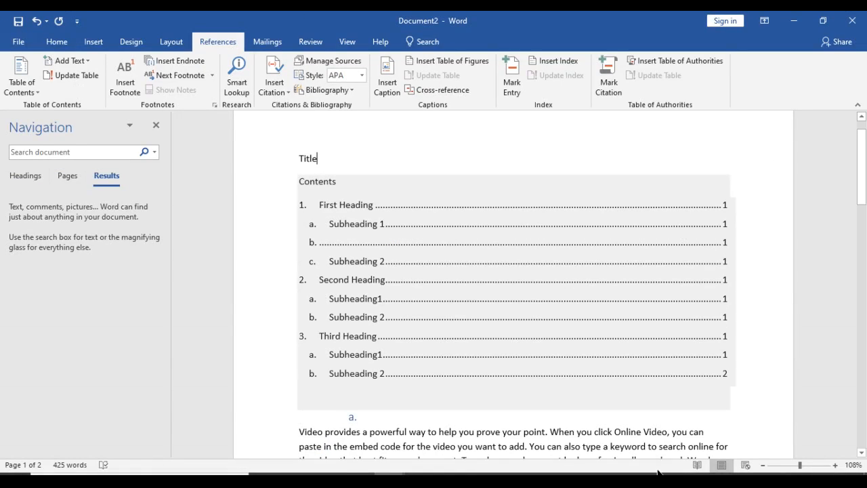